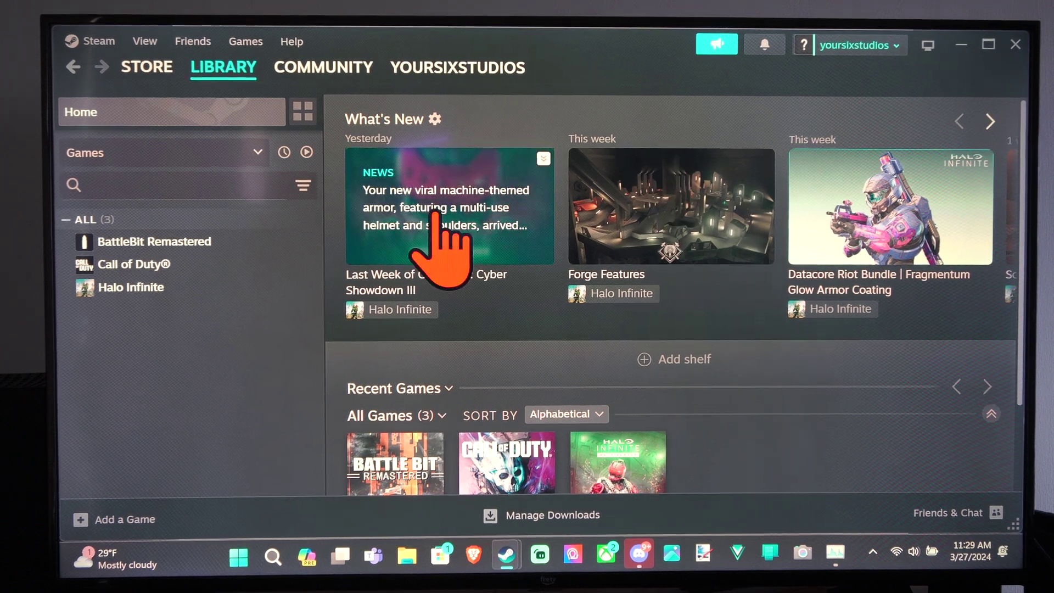
- Visit the Community page and game library, then open Steam Settings from the Steam menu
click(362, 71)
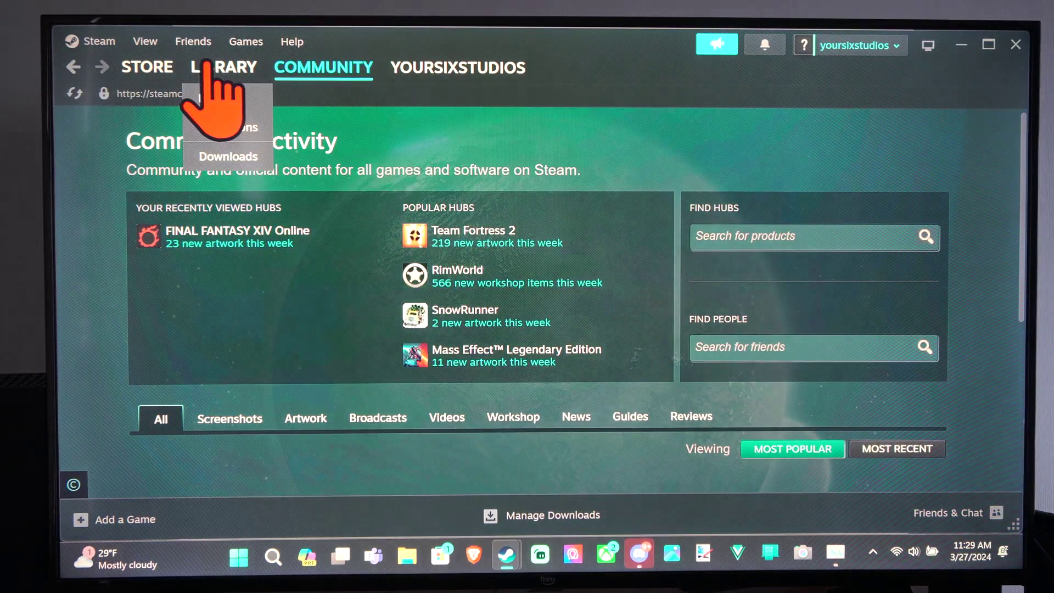
click(224, 67)
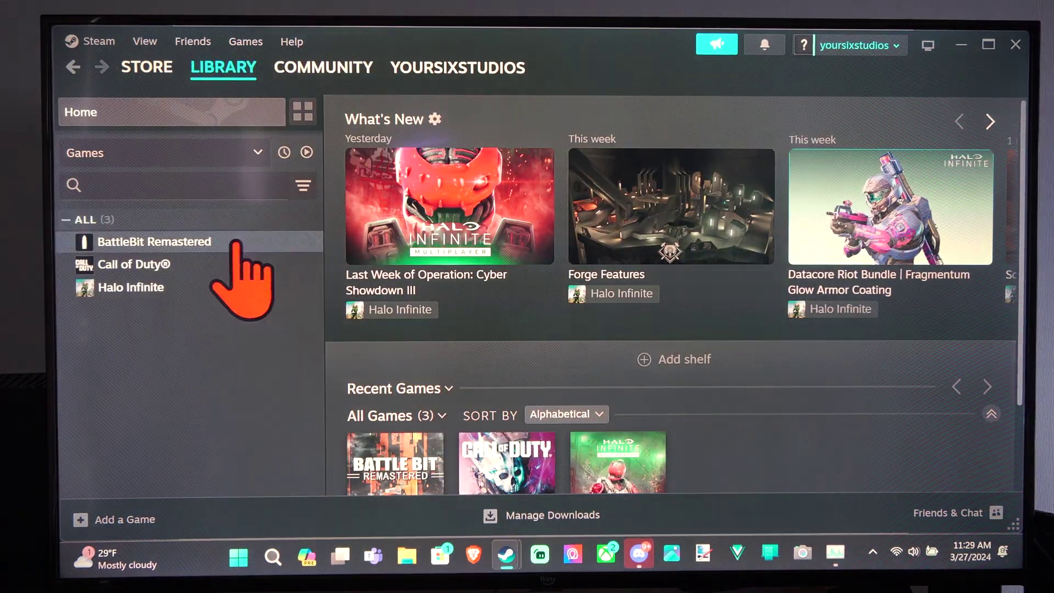
click(263, 185)
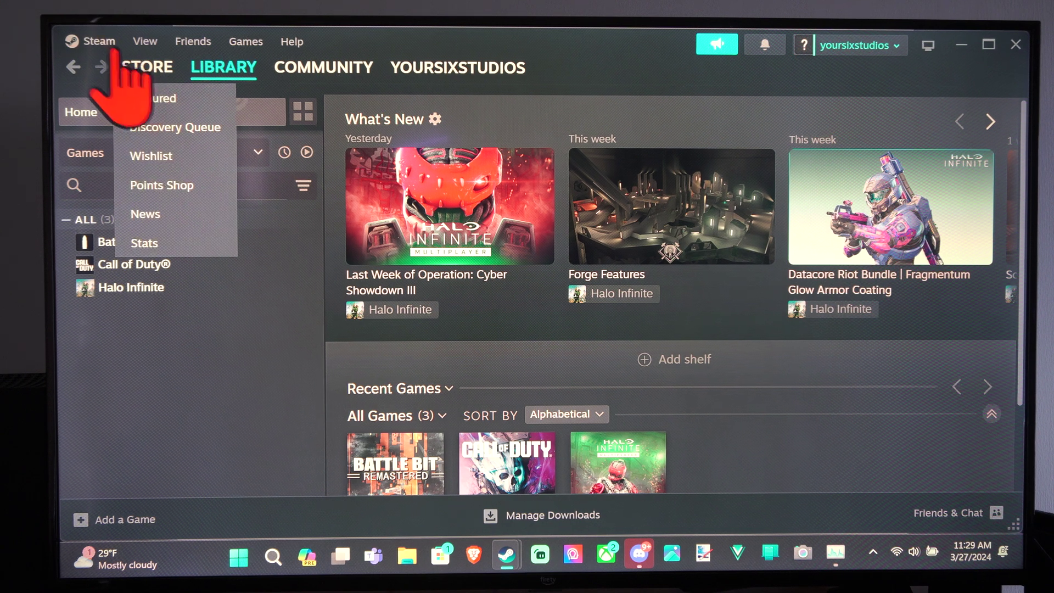
click(99, 42)
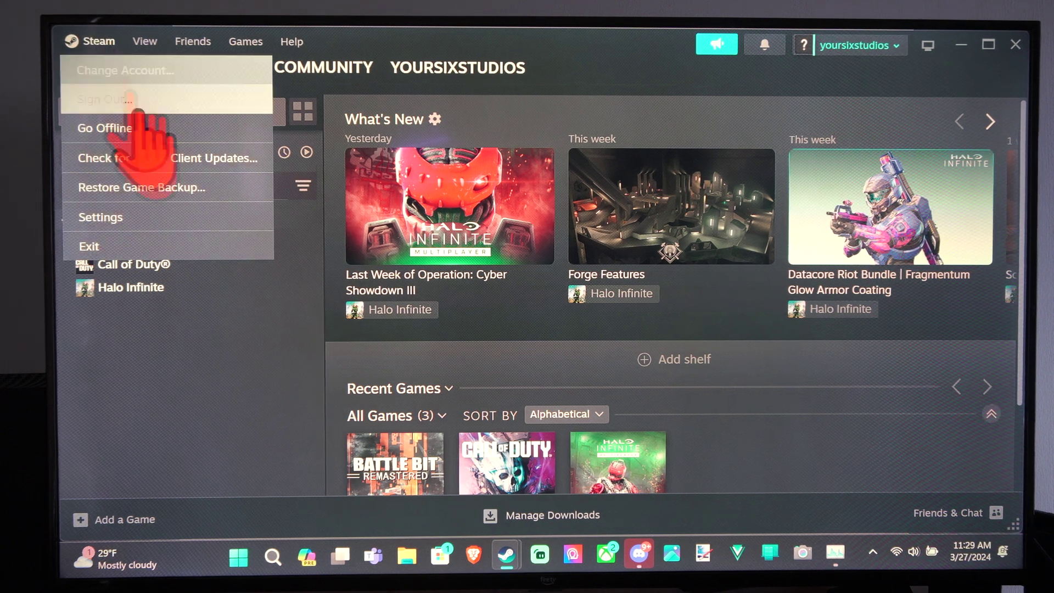
click(138, 218)
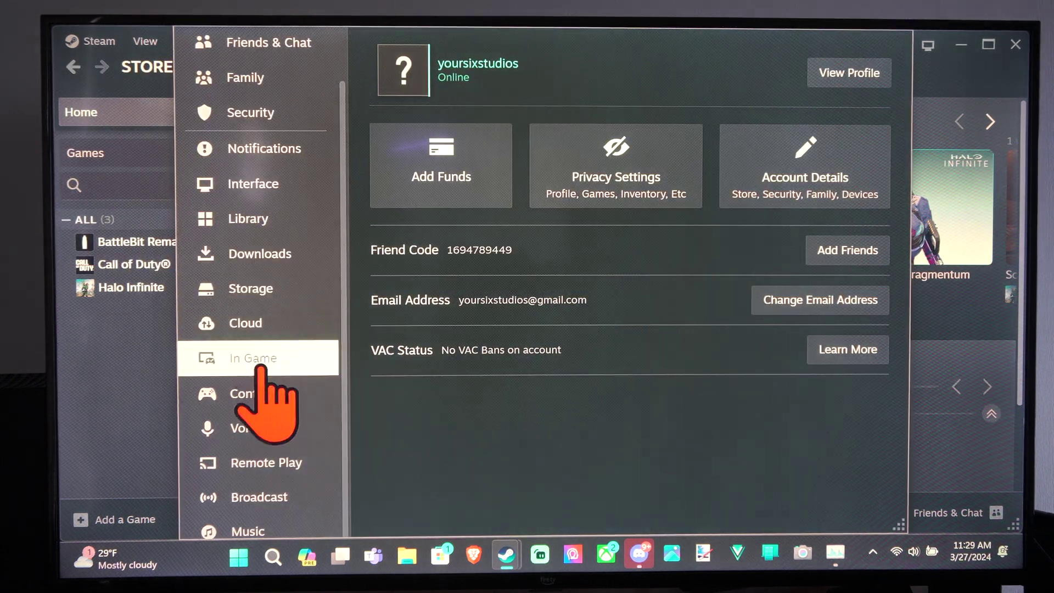
- On the Controller settings page, switch on 'Enable Steam Input for Xbox controllers'
click(257, 396)
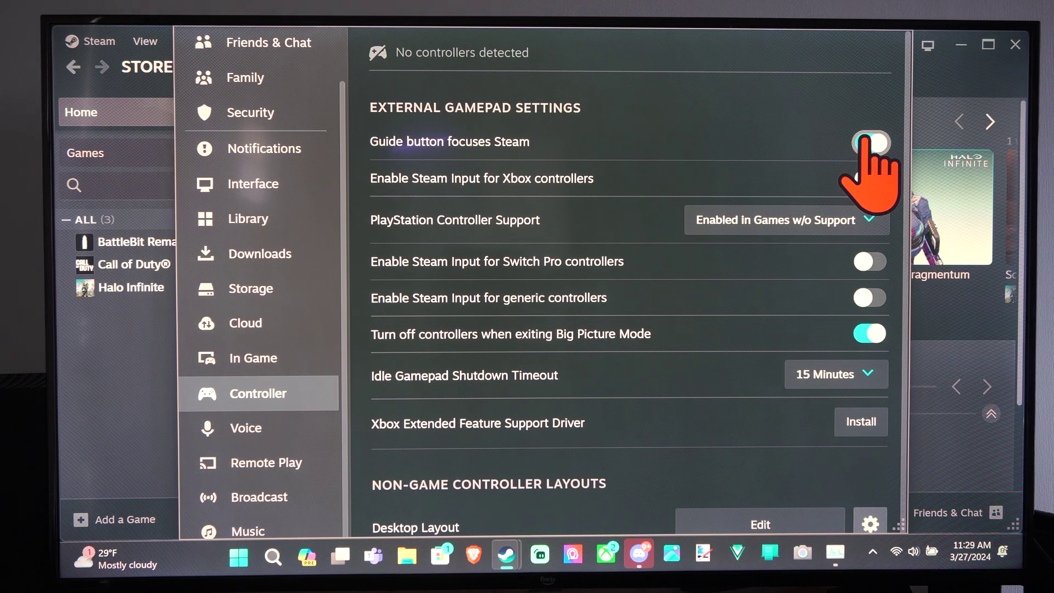
click(865, 145)
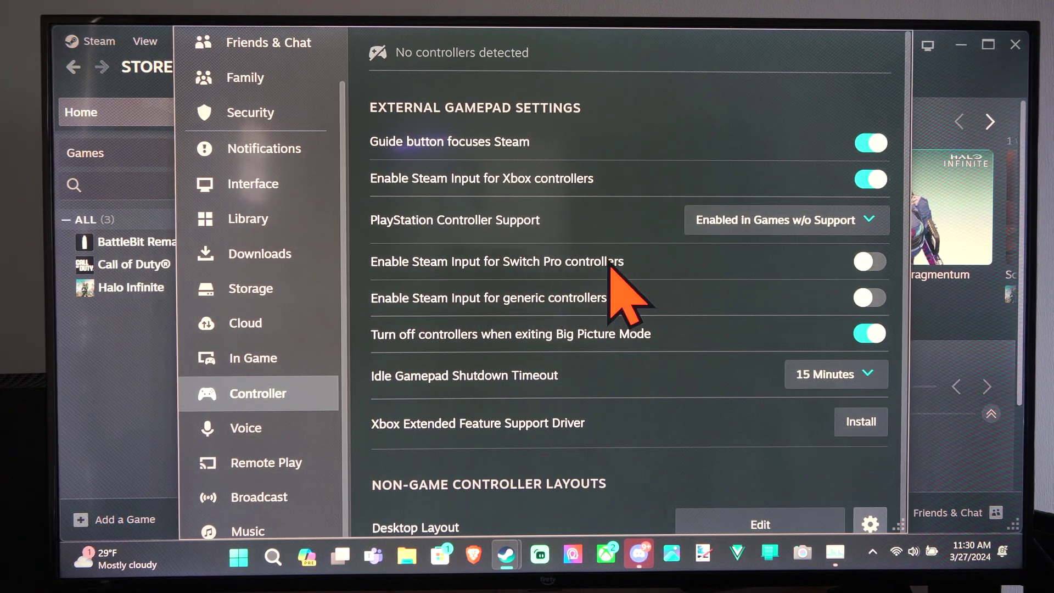
scroll(591, 272, down, 1)
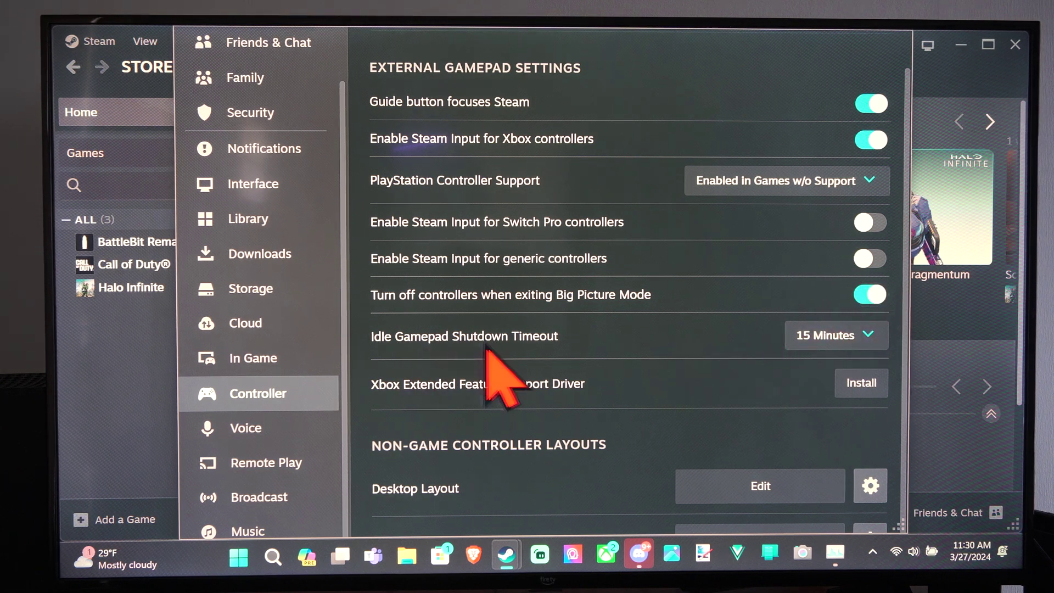
click(823, 335)
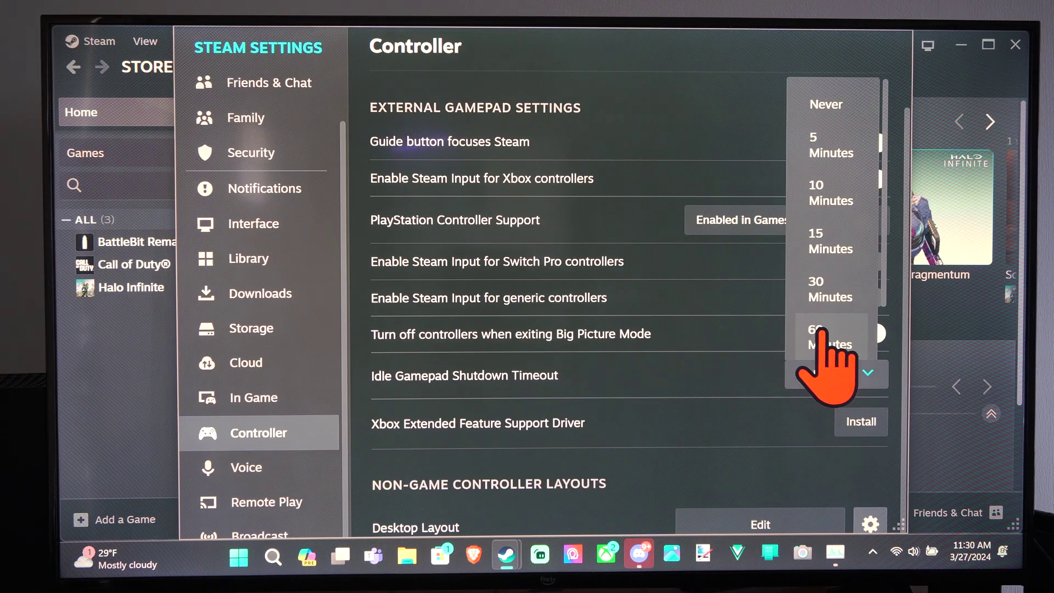
click(594, 403)
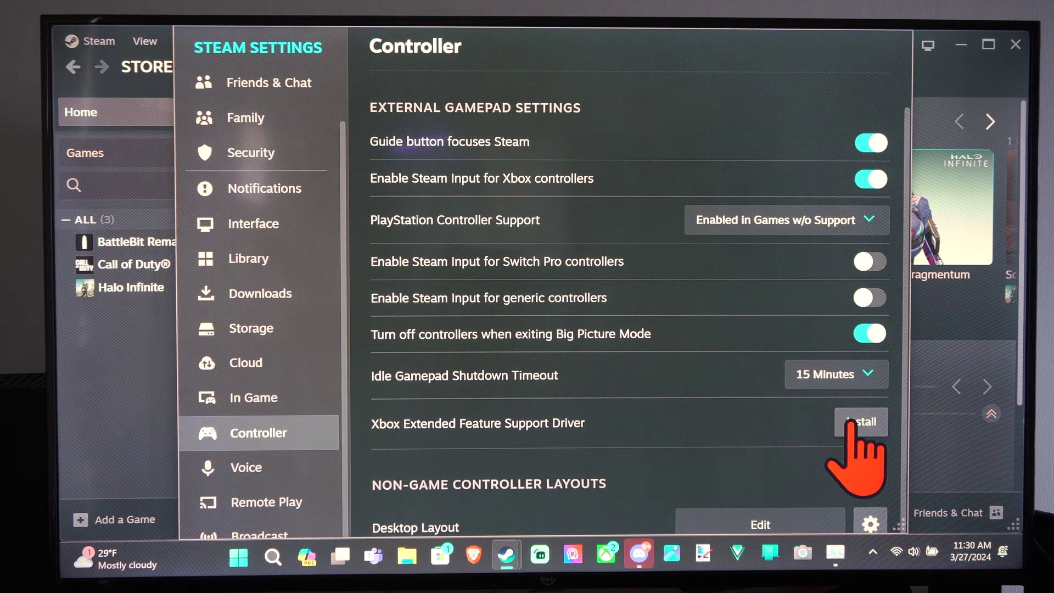
- Install the Xbox Extended Feature Support Driver and choose Later for the restart
click(861, 422)
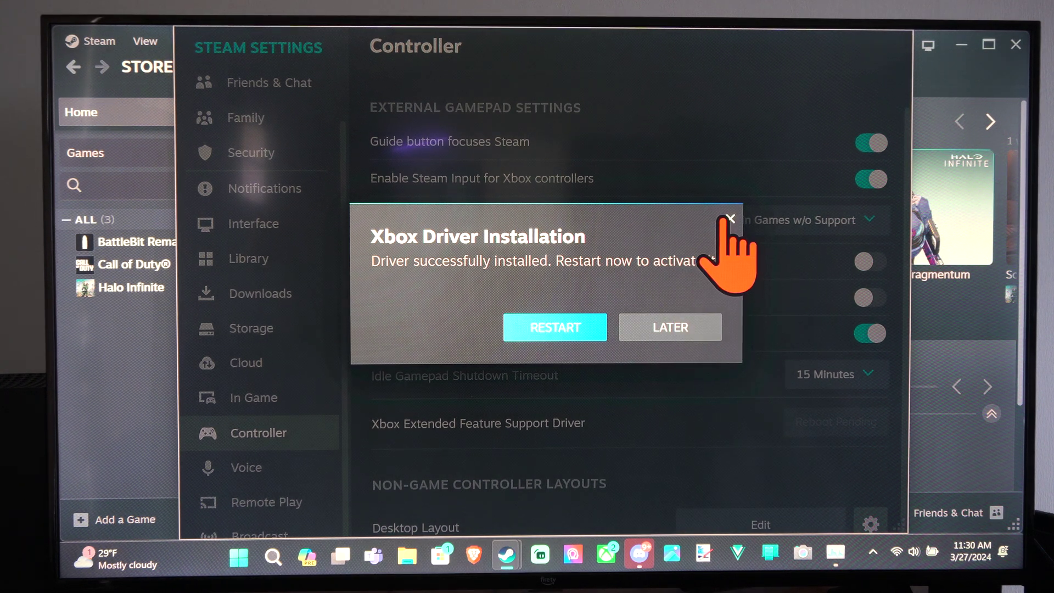
click(688, 325)
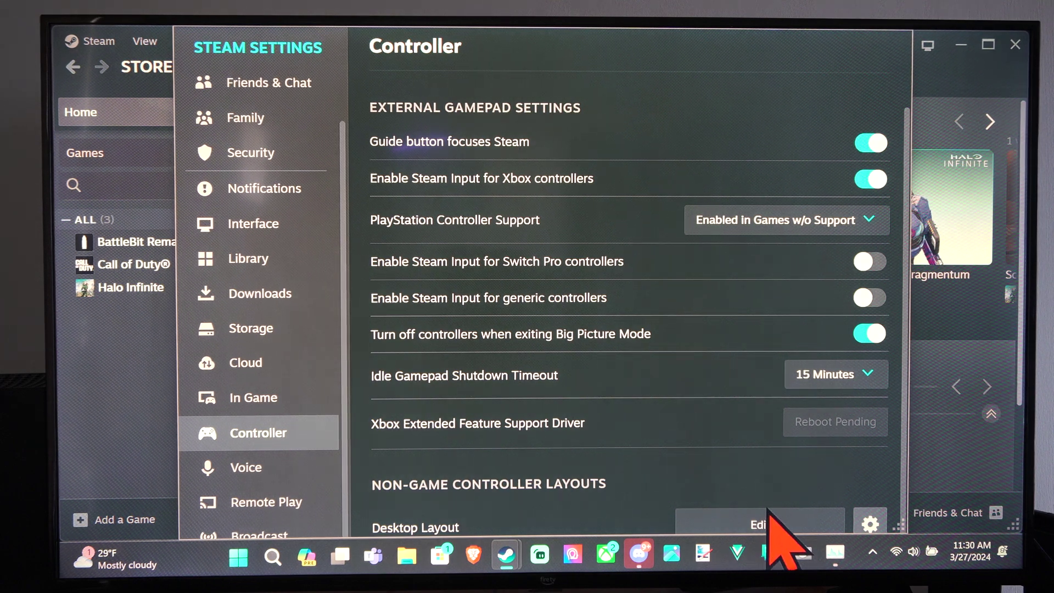
scroll(797, 527, down, 1)
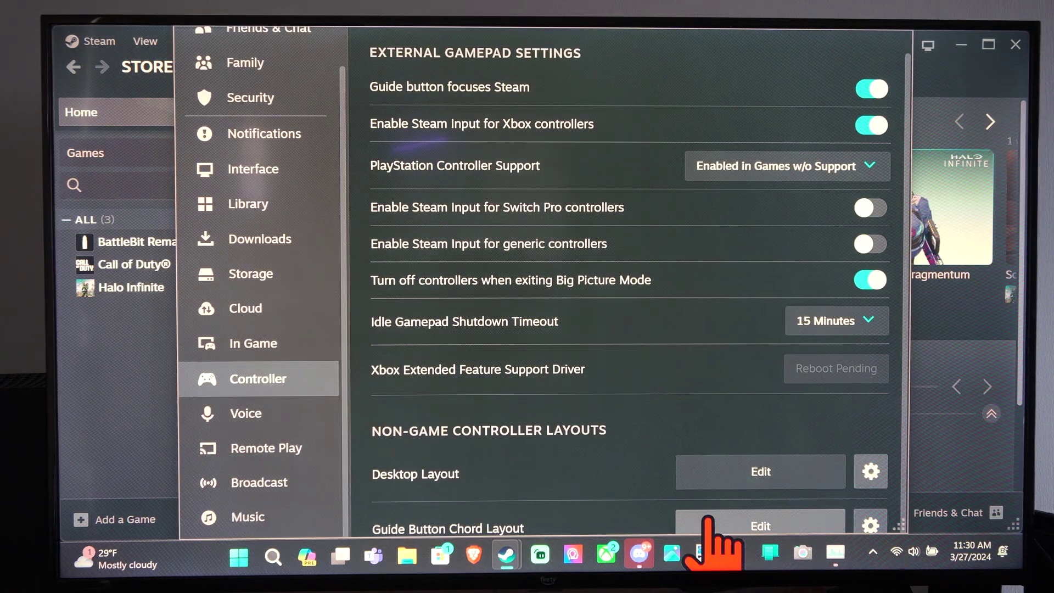
scroll(708, 527, down, 1)
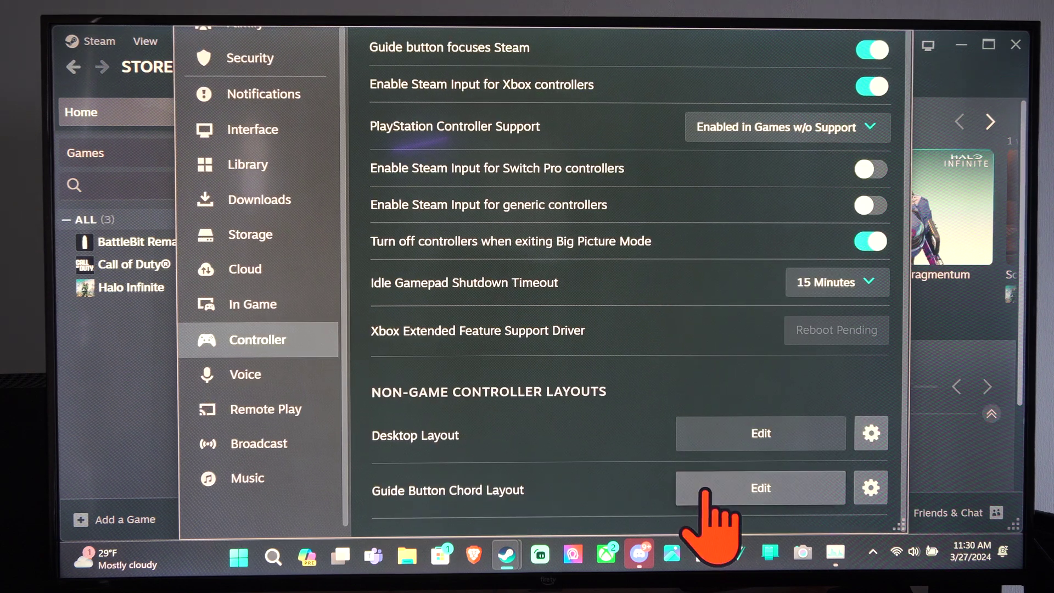
- Edit the Guide Button Chord Layout under Non-Game Controller Layouts
click(760, 525)
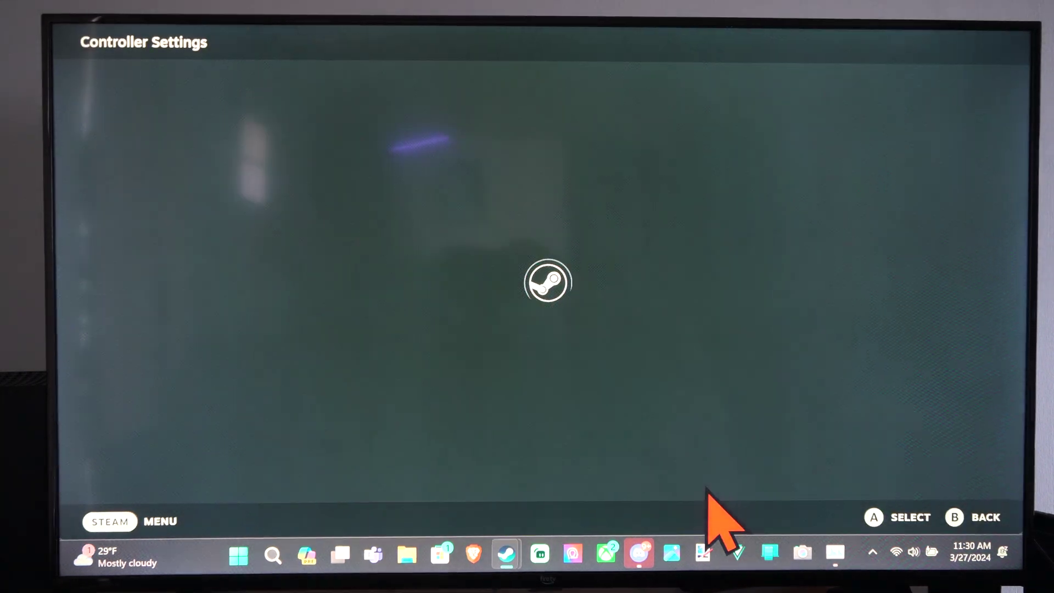